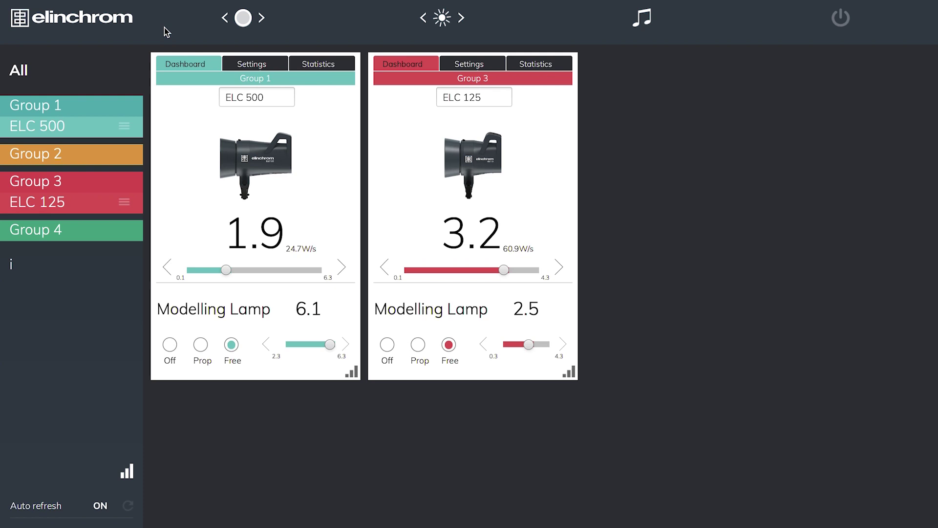
Raise Group 1's flash power to 2.8 and lower Group 3's from 3.2 to 2.8 (46.1 W/s)
left_click(244, 19)
left_click_drag(227, 271, 247, 272)
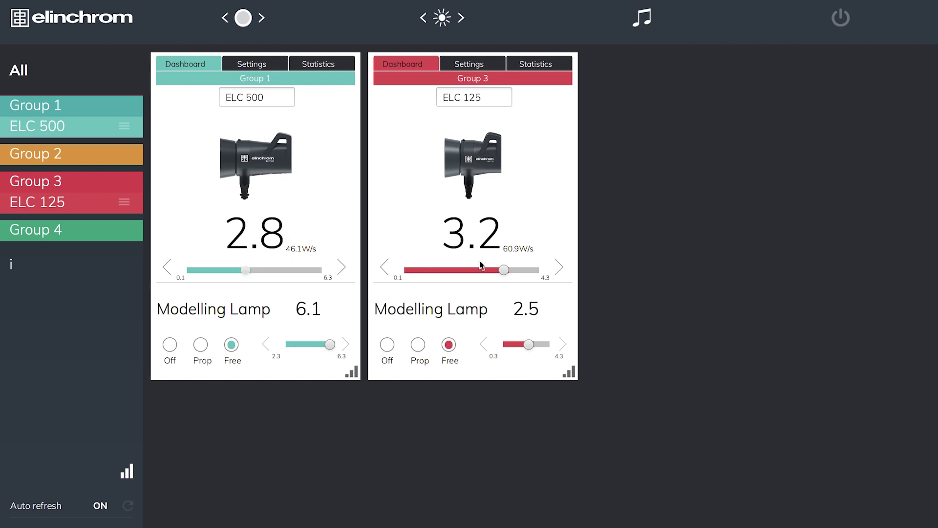
left_click(384, 267)
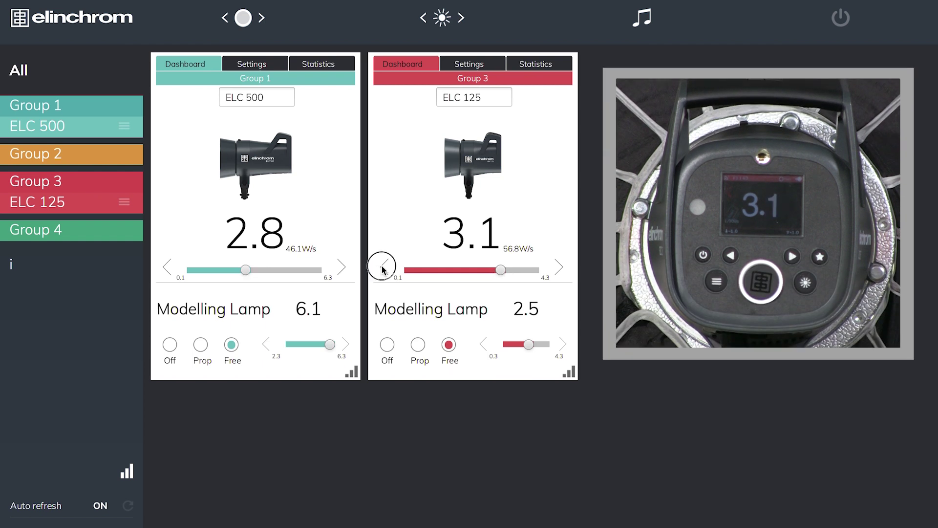
left_click(384, 267)
left_click(384, 267)
left_click(384, 267)
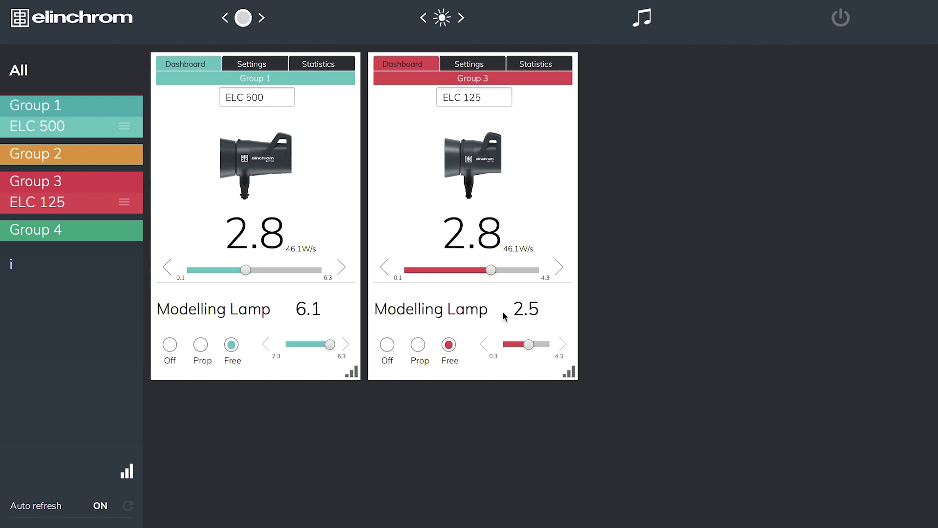
Raise Group 3's modelling lamp from 2.5 to 4.3, keeping Free mode
left_click(563, 345)
left_click(564, 346)
left_click(565, 346)
left_click(563, 345)
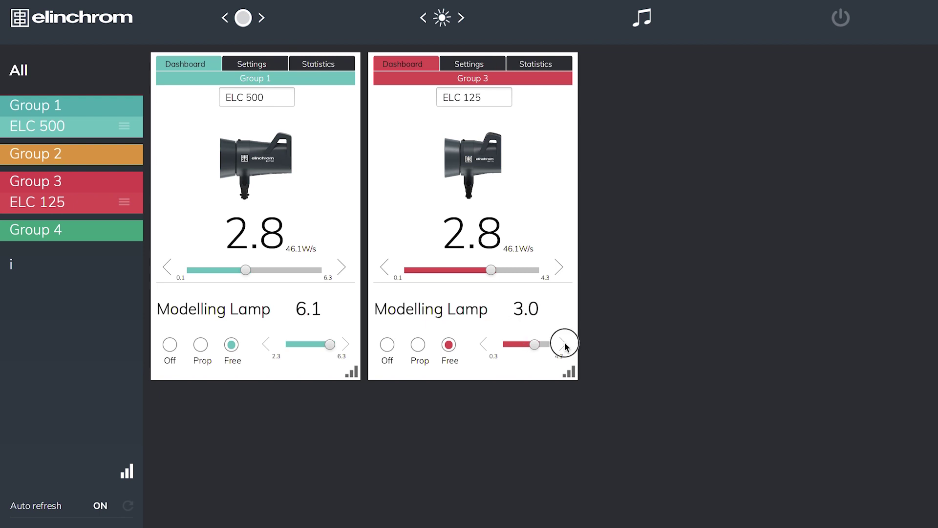
left_click(563, 345)
left_click(535, 345)
left_click_drag(534, 346, 556, 345)
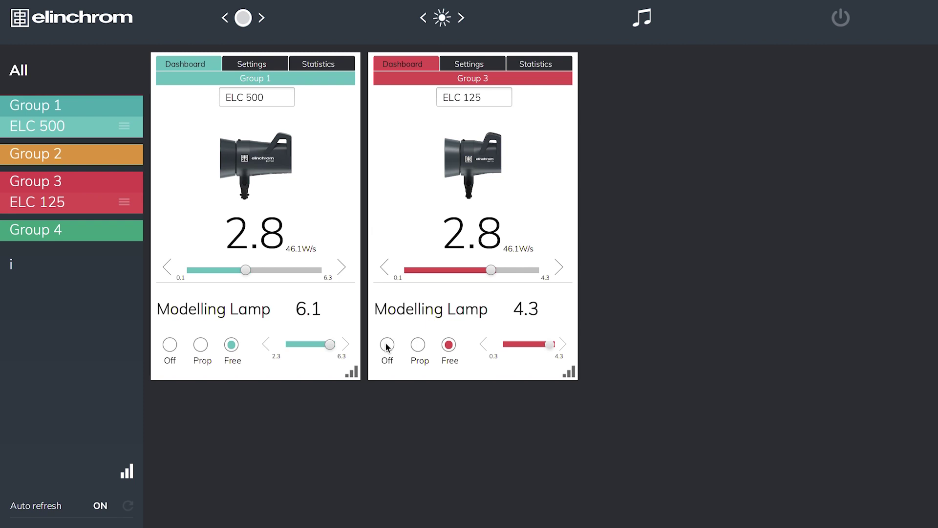
Open Group 3's settings and leave Recycling on Fast
left_click(471, 65)
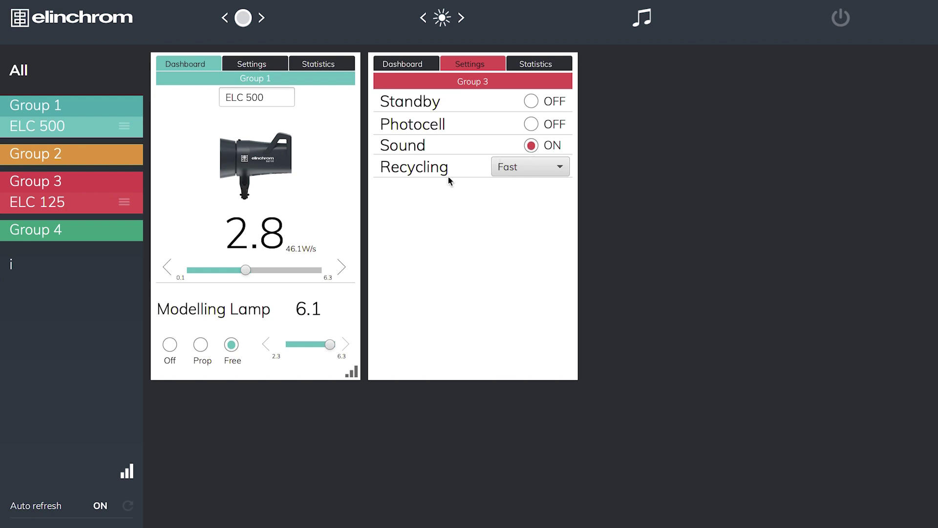
left_click(532, 172)
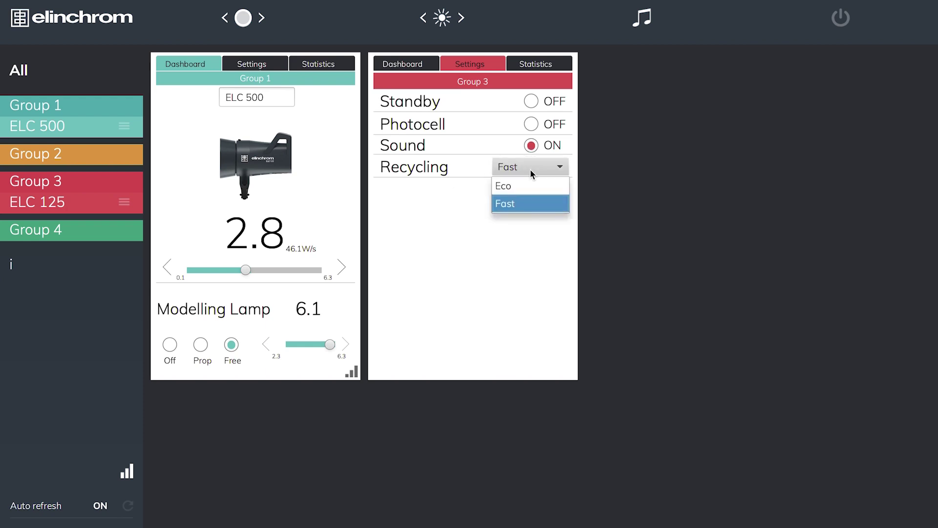
left_click(532, 171)
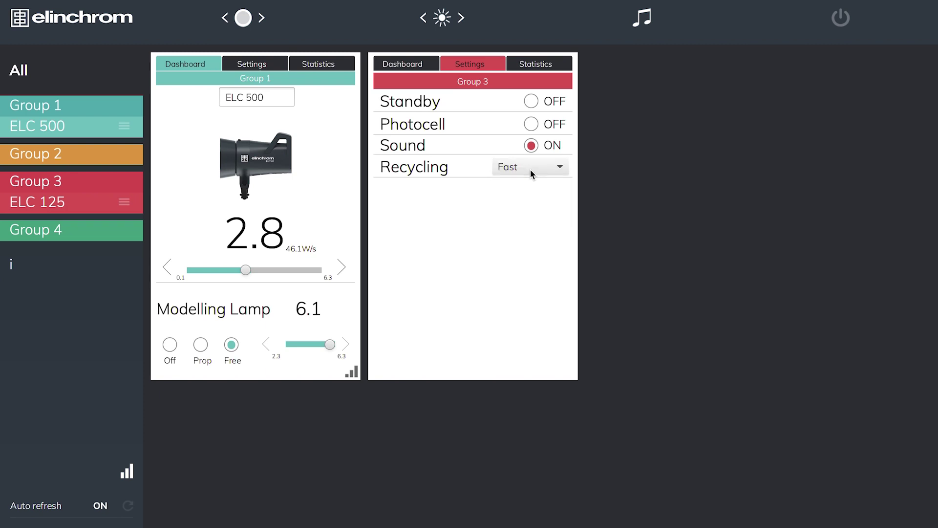
Display Group 3's statistics: firmware 10.1, flash counter 554, flash session 440
left_click(533, 66)
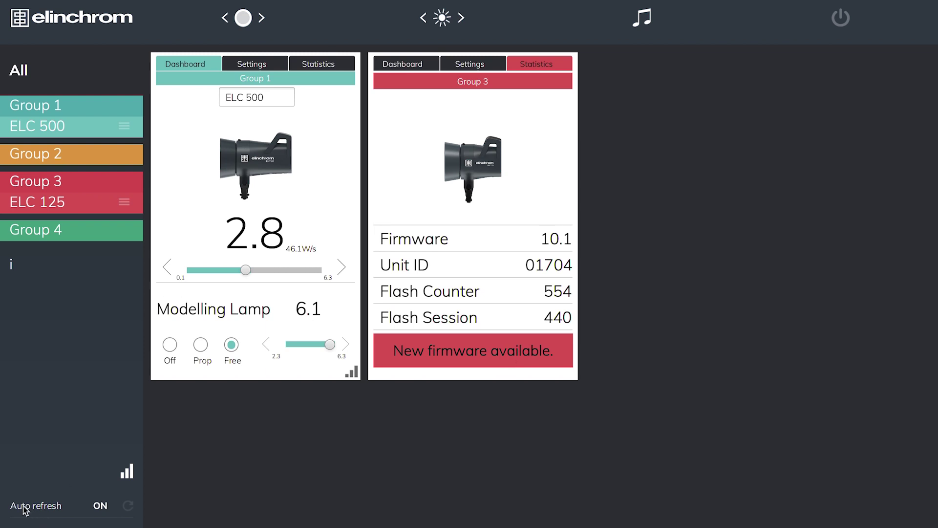
Switch Auto refresh off and return Group 3 to its dashboard, showing power 2.8 and lamp 4.3
left_click(102, 507)
left_click(403, 65)
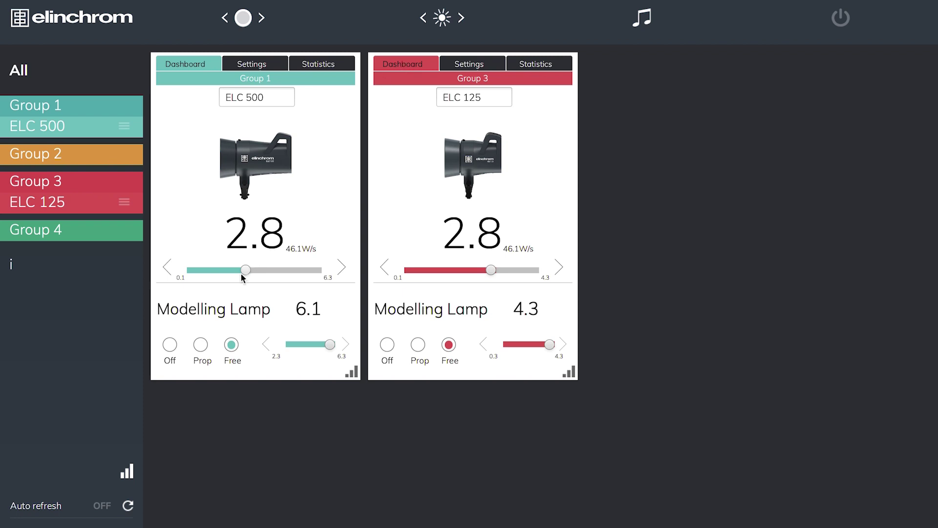
Increase Group 1's flash power from 2.8 to 3.8 (92.3 W/s)
left_click_drag(246, 271, 270, 272)
Save the light setup to the Desktop under the name 'Portrait'
key("super+s")
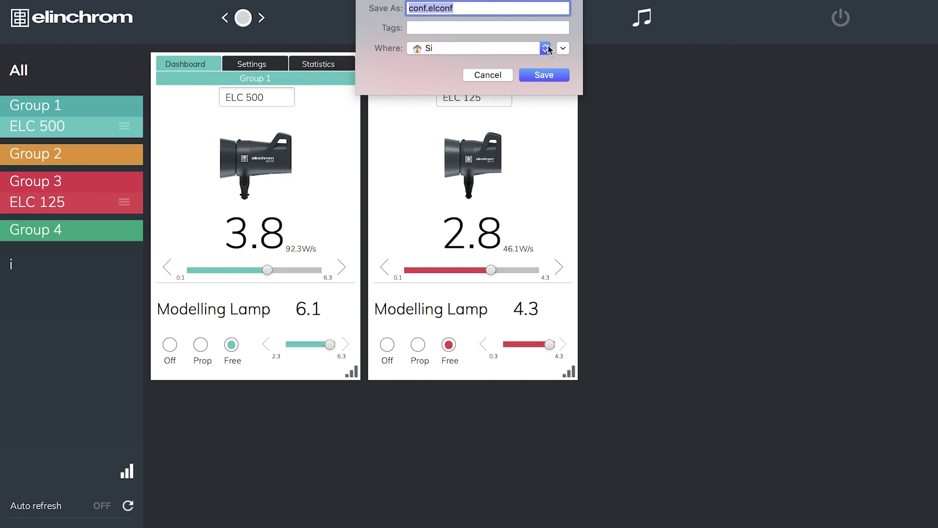
left_click(547, 48)
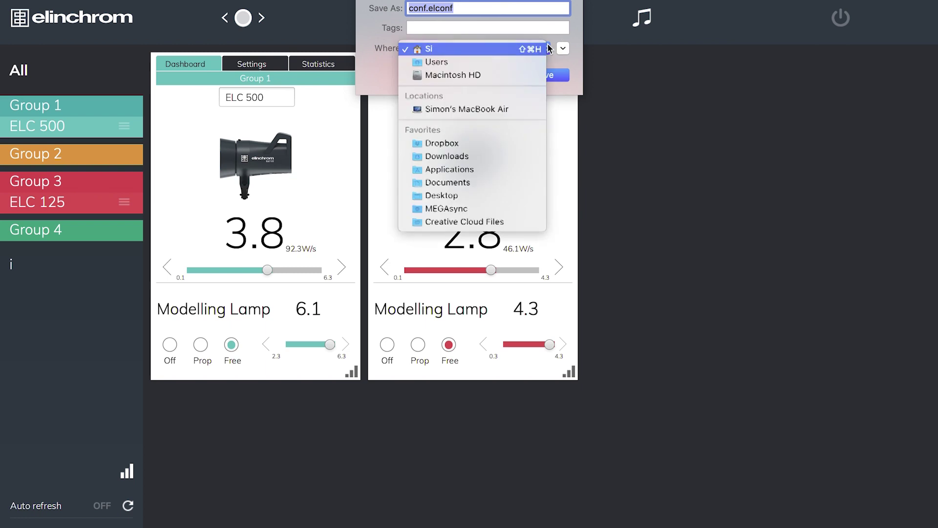
left_click(445, 195)
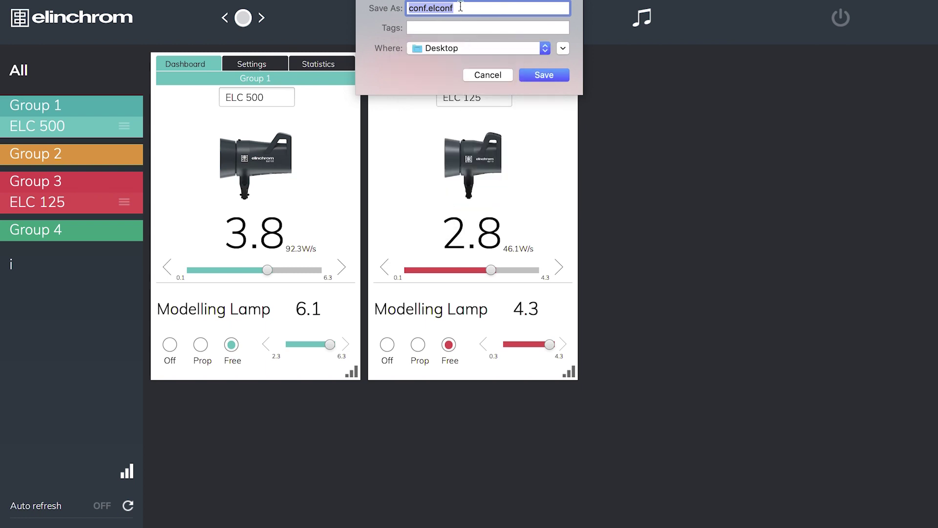
type("Portr")
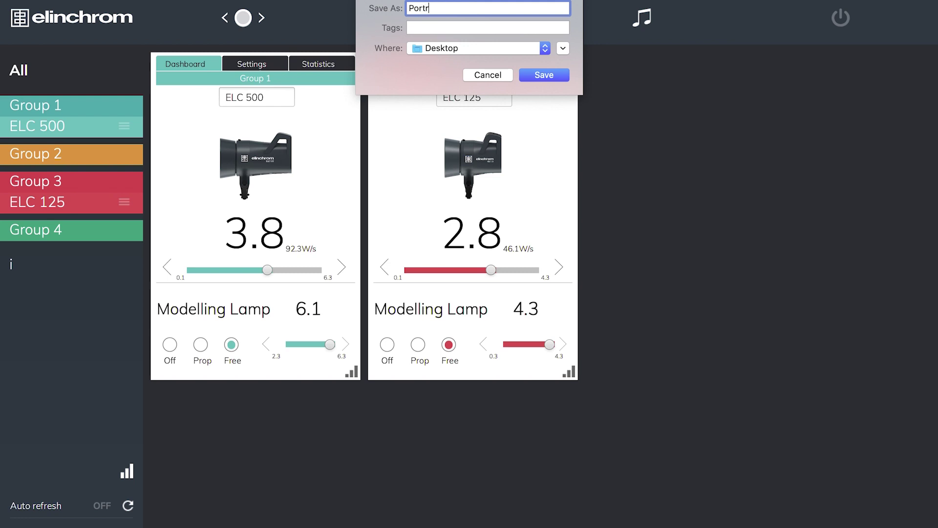
type("ait")
left_click(549, 75)
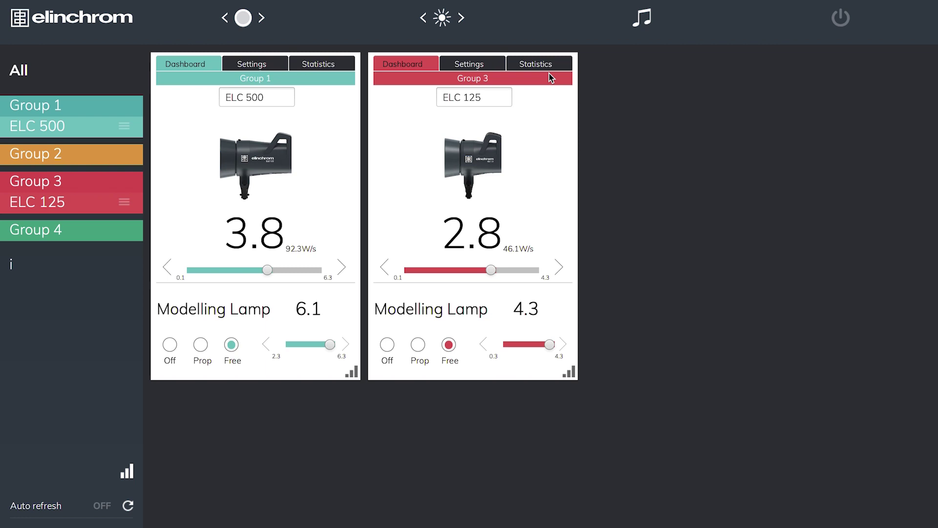
Drop Group 1 power to 1.8 and Group 3 power to 1.0, lowering Group 3's lamp to 1.4
left_click(224, 269)
left_click(435, 269)
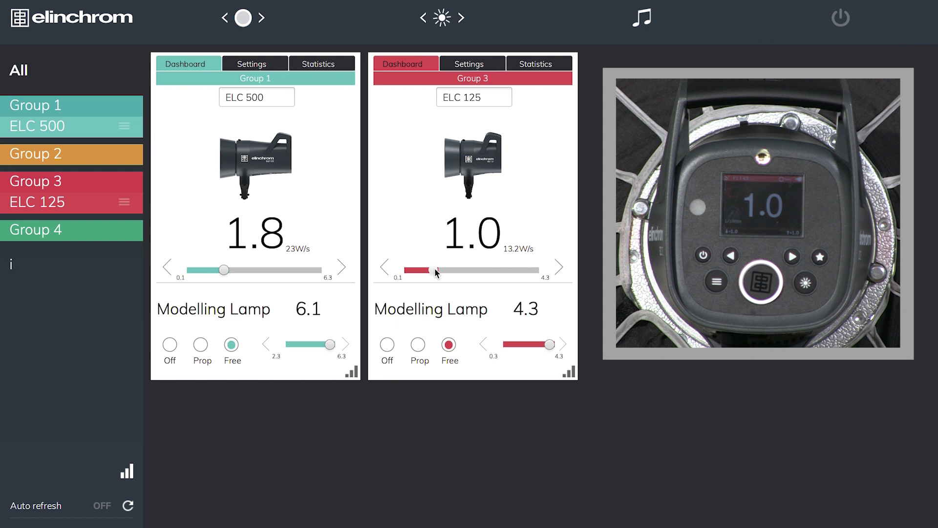
left_click(307, 344)
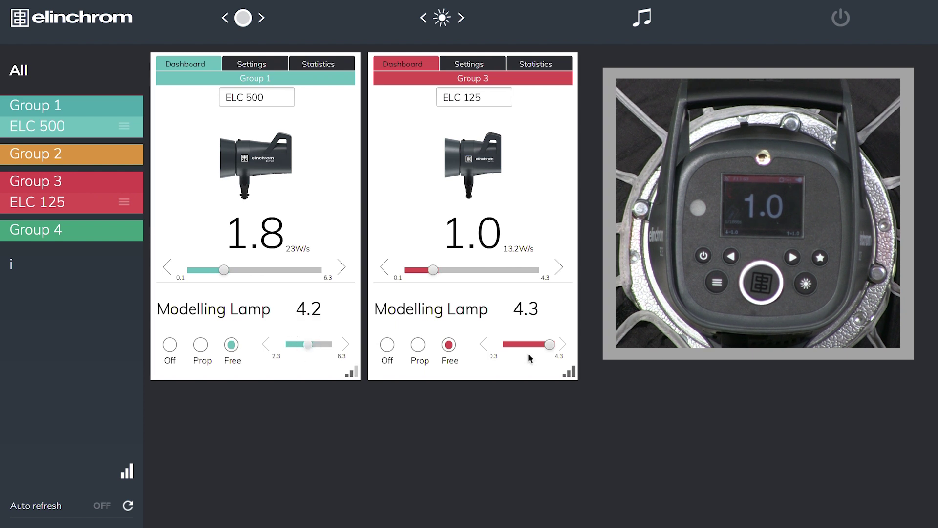
left_click(518, 344)
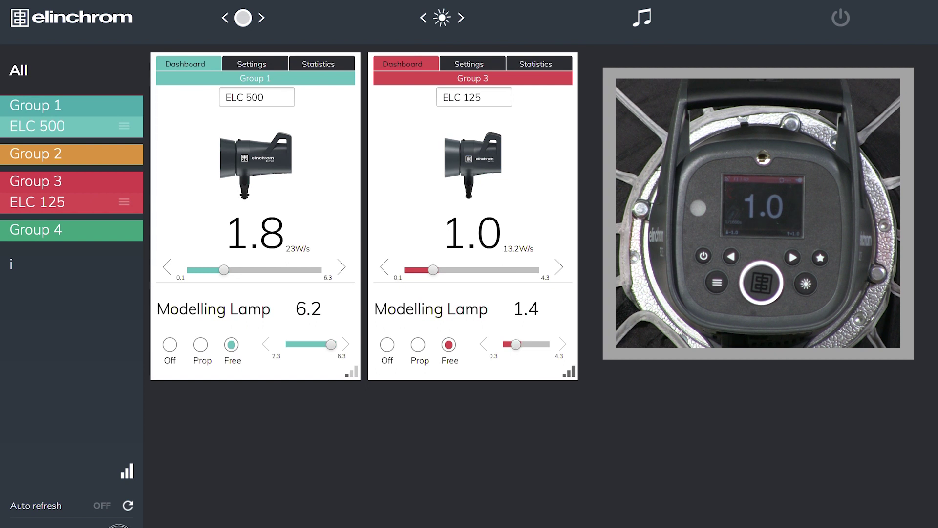
Load the 'Portrait' file from the Desktop, restoring Group 1 at 3.8 and Group 3 at 2.8
key("super+o")
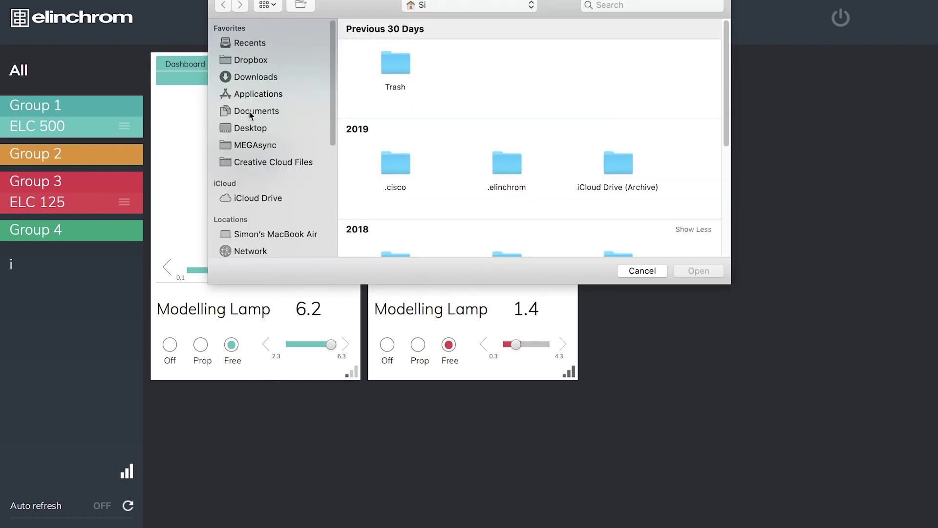
left_click(240, 129)
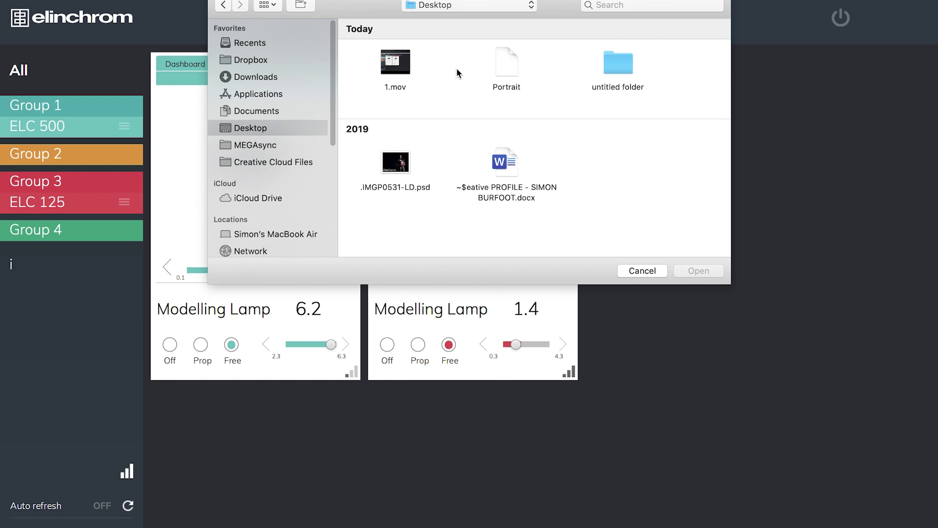
double_click(500, 59)
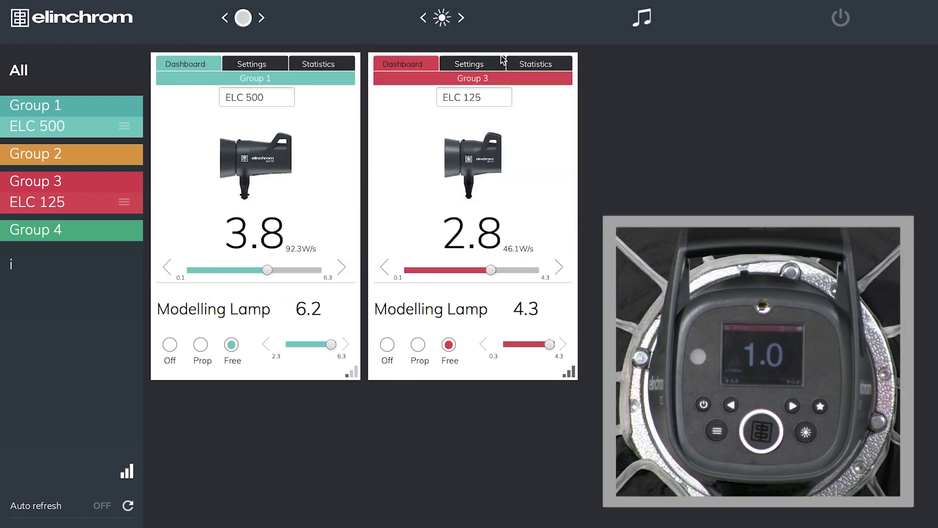